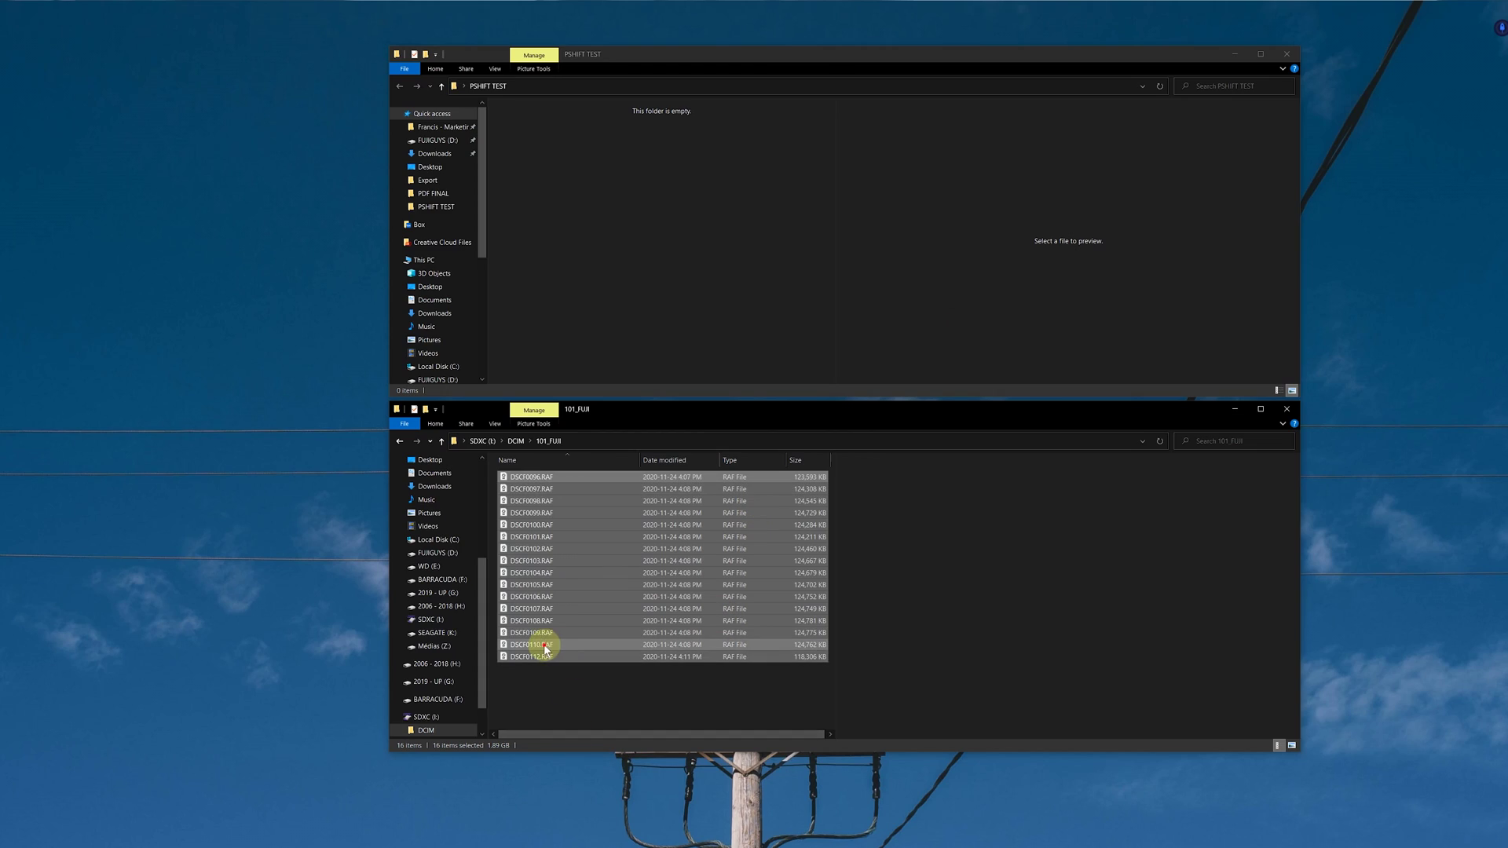
Copy the selected RAF files from the SD card's 101_FUJI folder into the PSHIFT TEST folder.
{"action": "left_click_drag", "start_coordinate": [617, 313], "coordinate": [619, 277]}
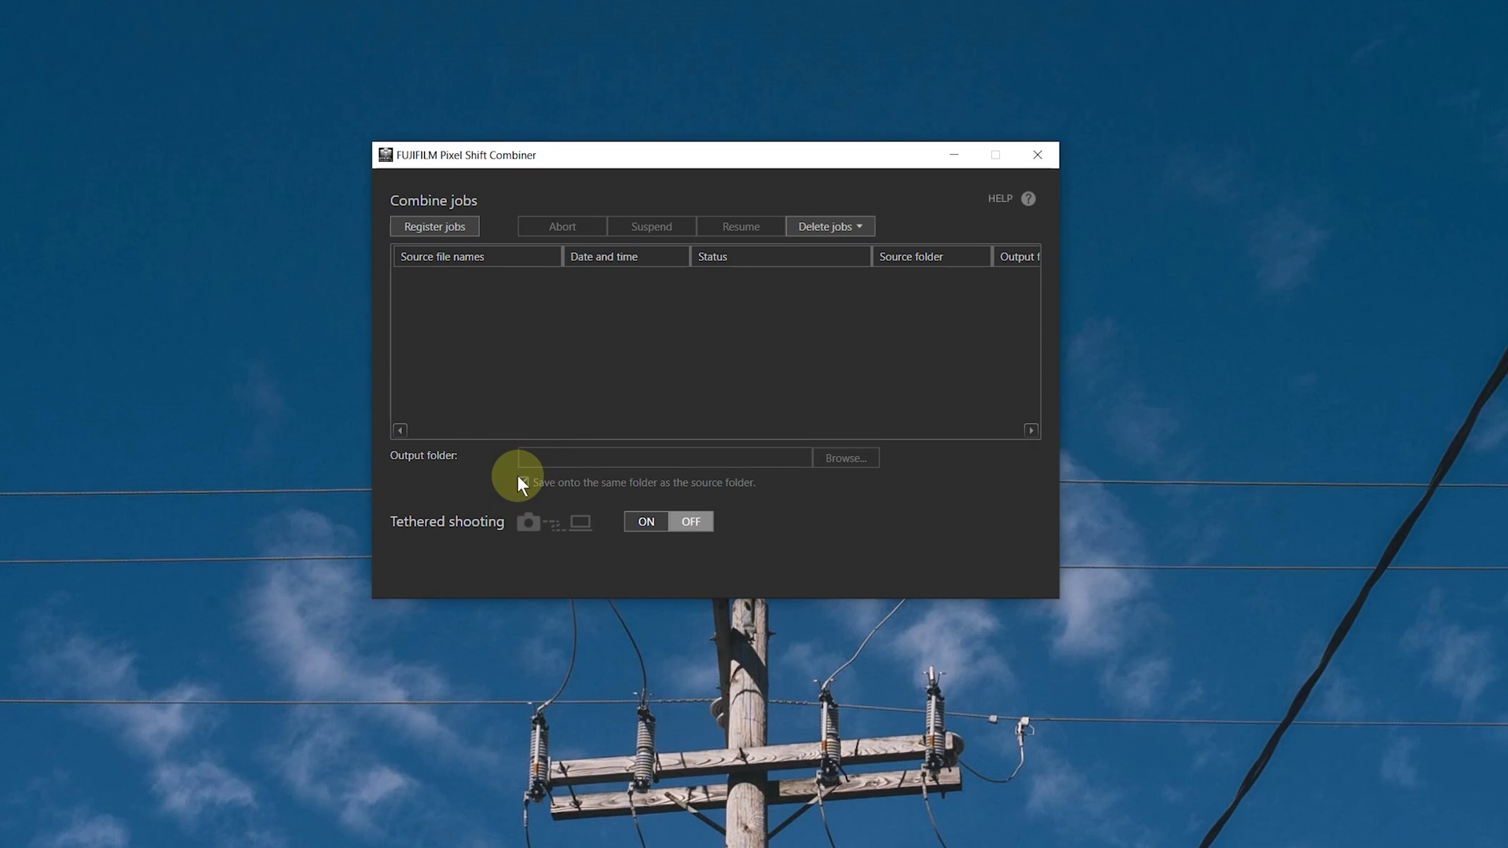
In Pixel Shift Combiner, register DSCF0065.RAF through DSCF0080.RAF from the PSHIFT TEST folder as a combine job, with output saved in the source folder.
{"action": "left_click", "coordinate": [523, 481]}
{"action": "left_click", "coordinate": [522, 481]}
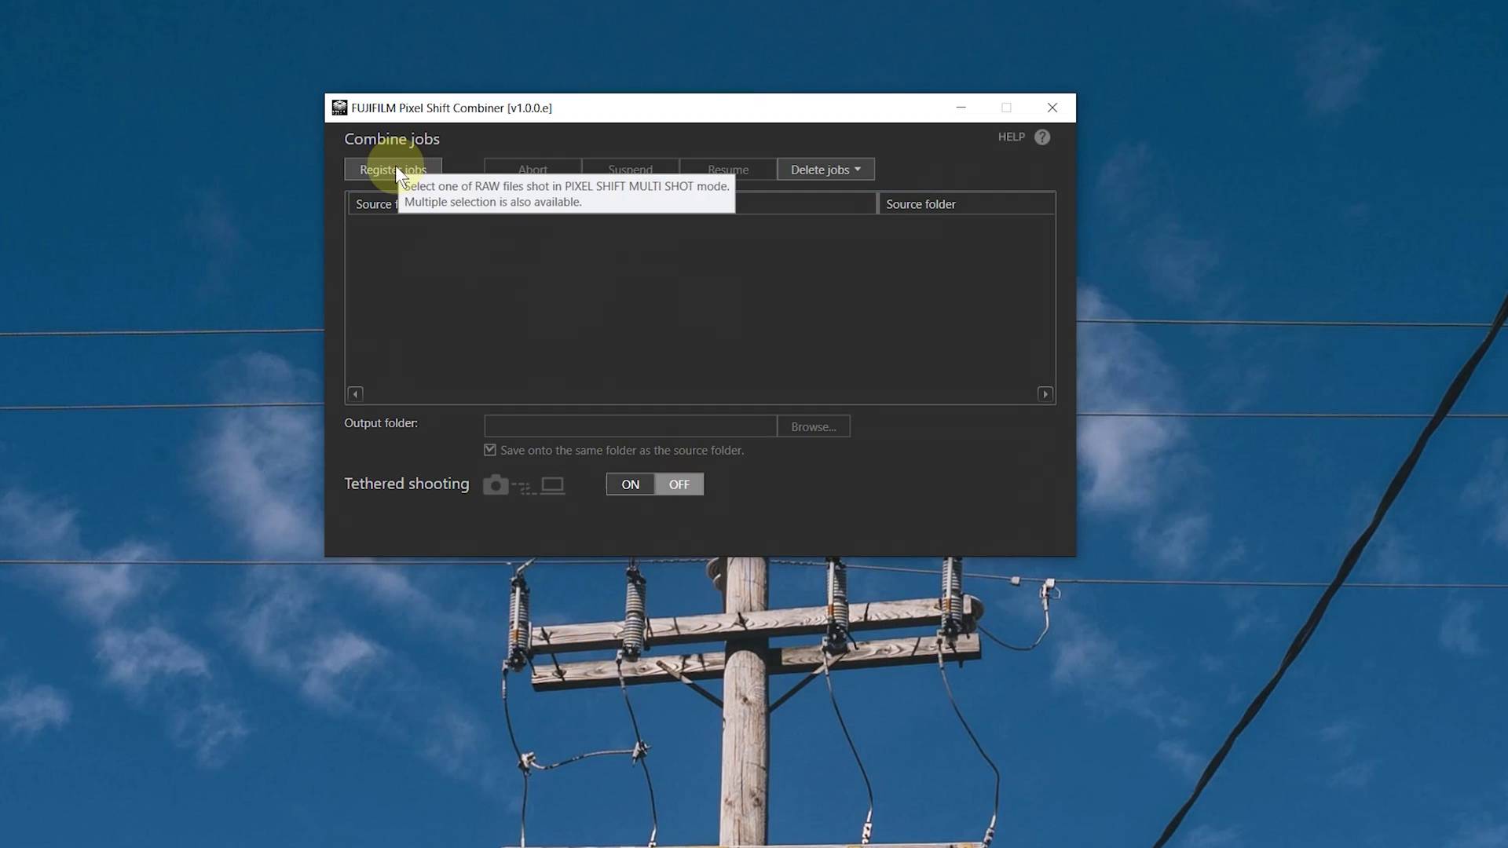
{"action": "left_click", "coordinate": [395, 165]}
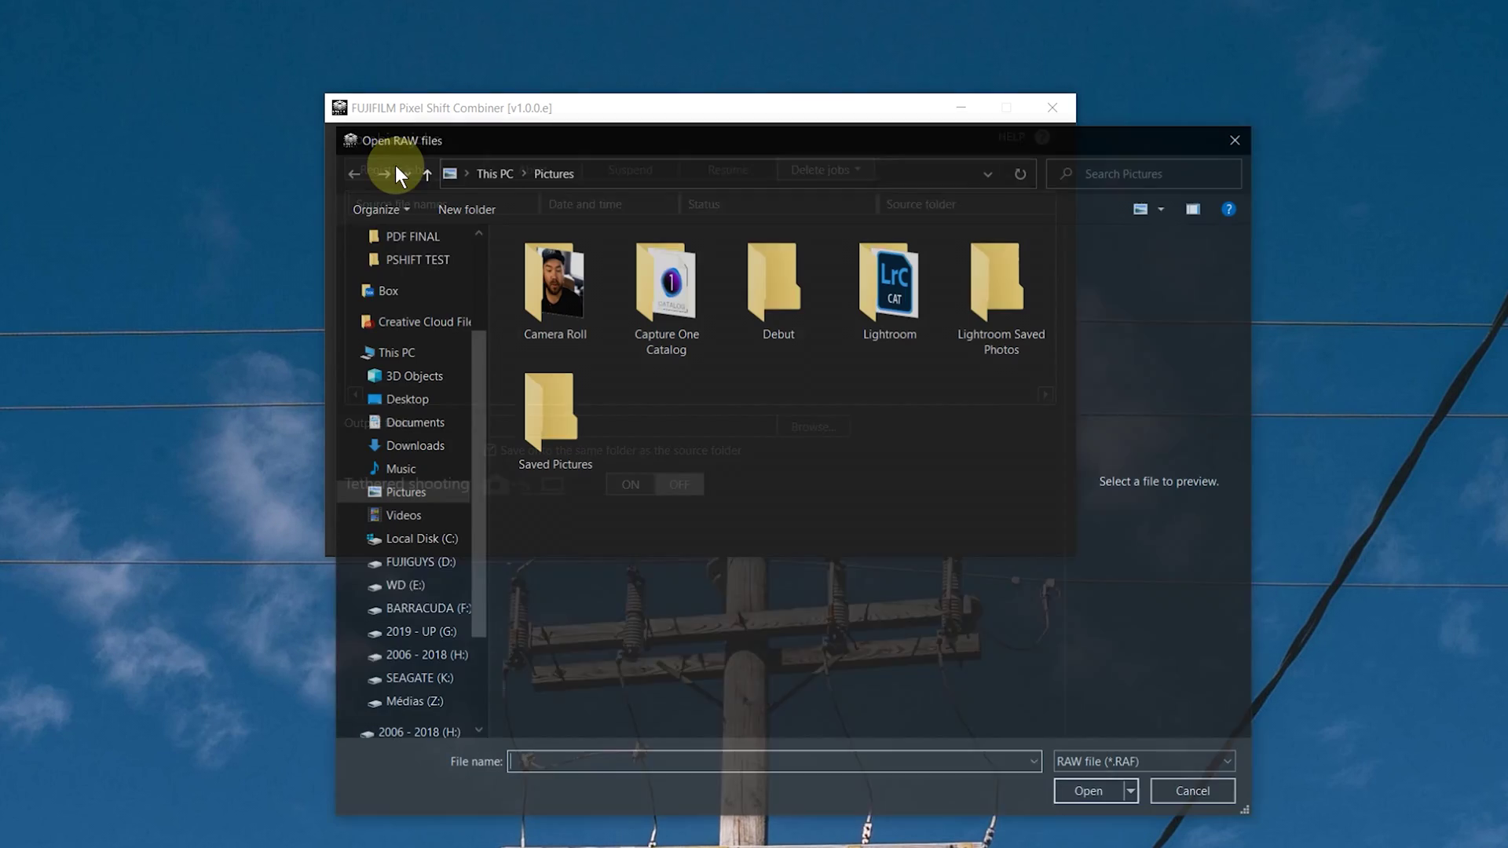
{"action": "scroll", "coordinate": [401, 267], "scroll_direction": "up", "scroll_amount": 1}
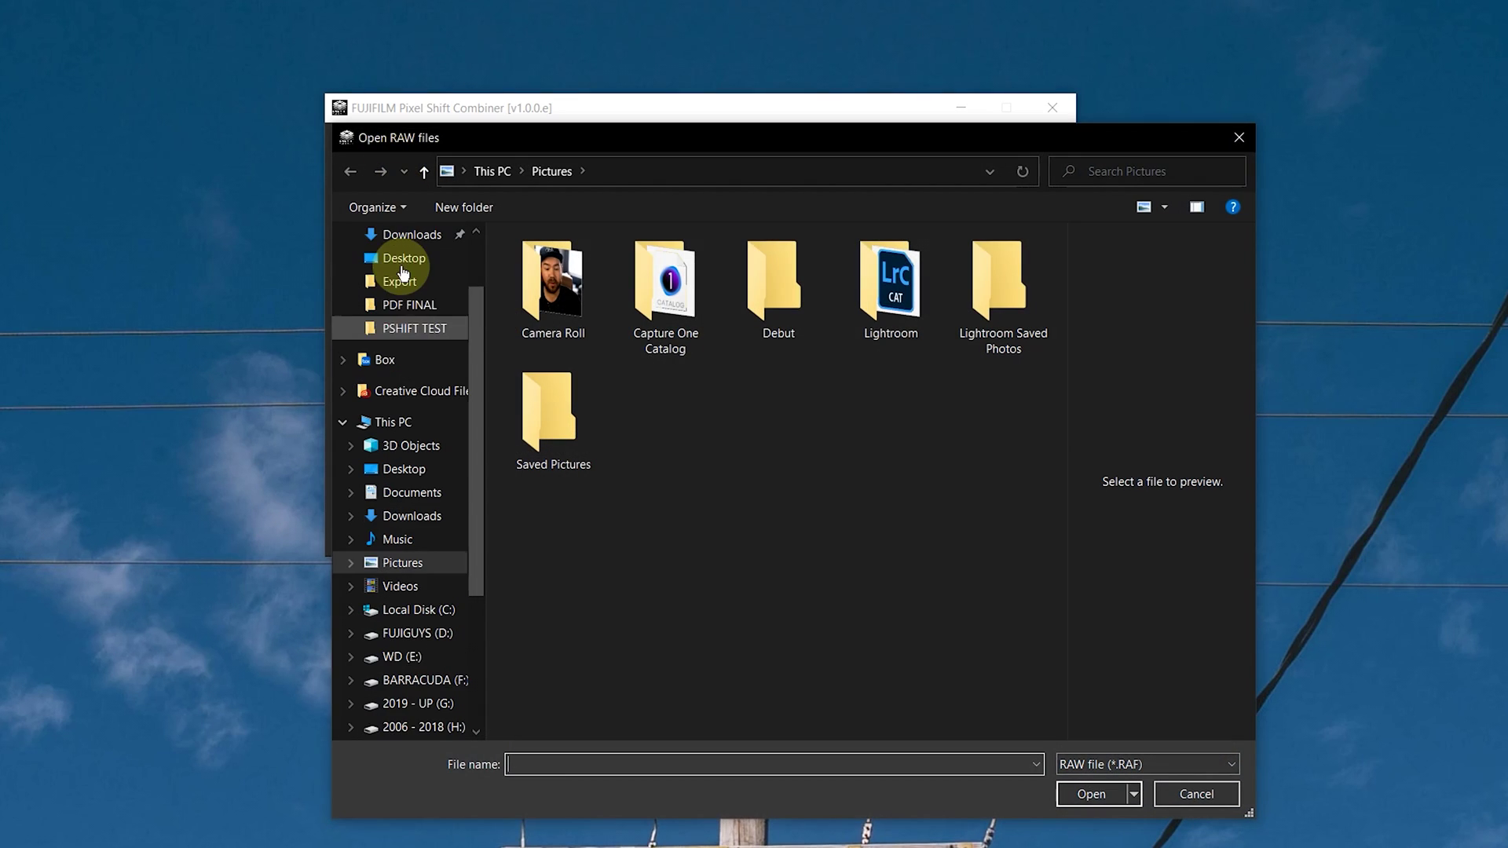
{"action": "left_click", "coordinate": [414, 328]}
{"action": "left_click", "coordinate": [665, 275]}
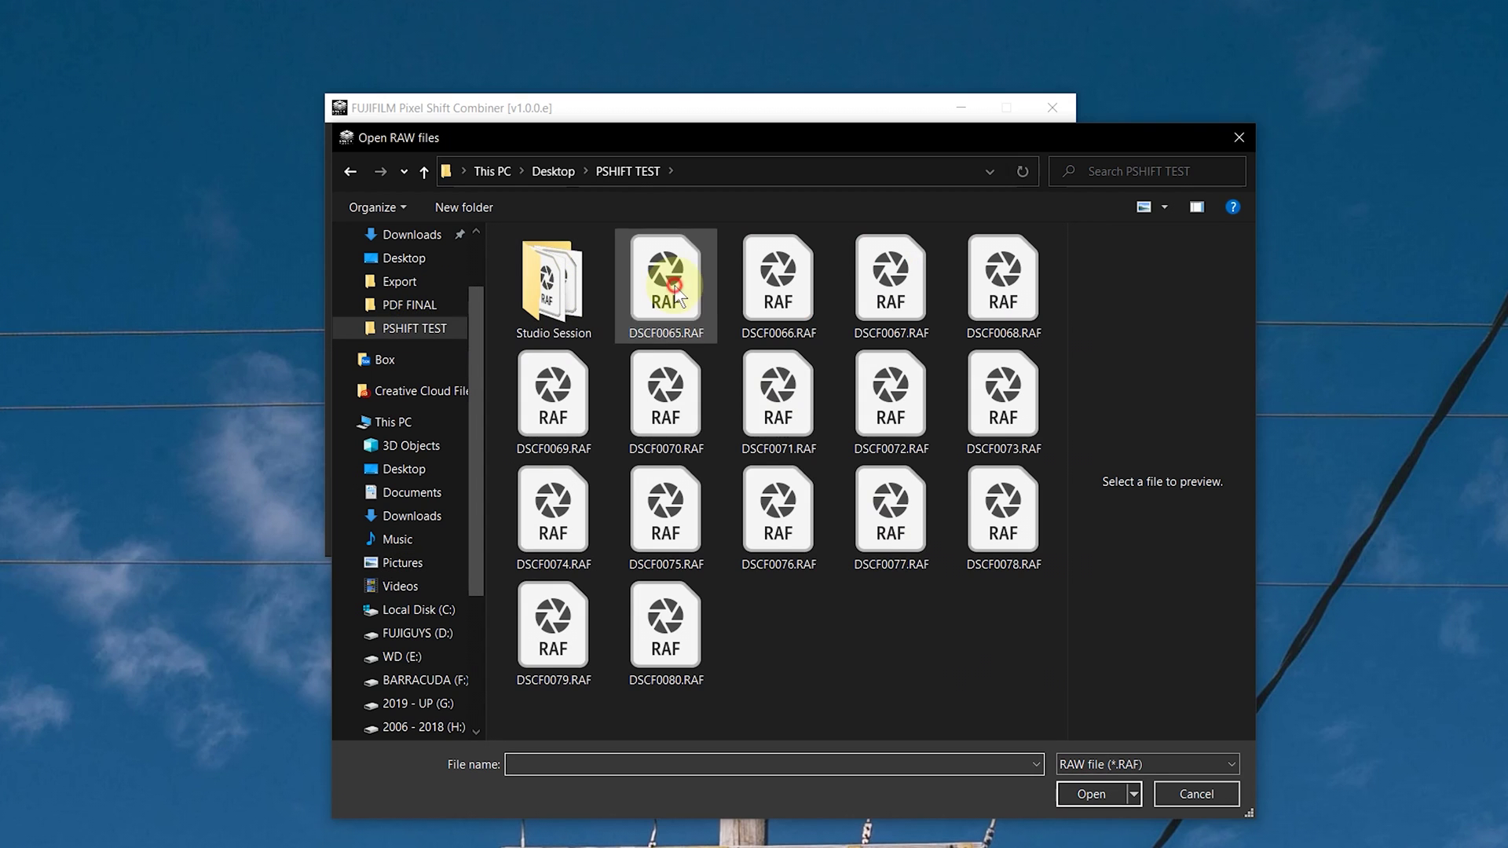
{"action": "left_click", "coordinate": [696, 606], "text": "shift"}
{"action": "left_click", "coordinate": [1095, 790]}
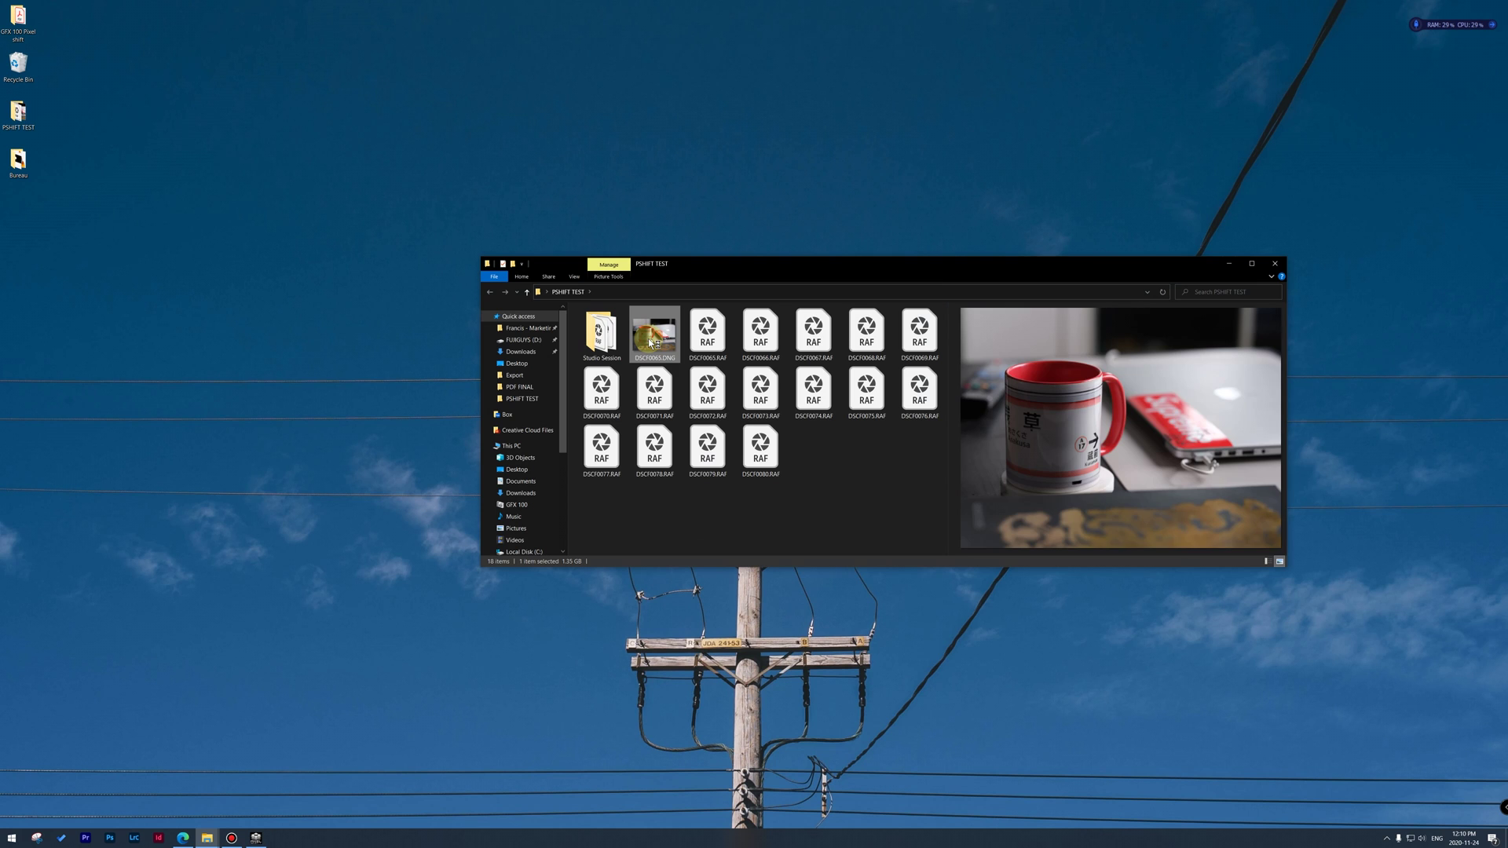
Open the combined DSCF0065.DNG in Camera Raw and adjust the Shadows slightly.
{"action": "double_click", "coordinate": [649, 342]}
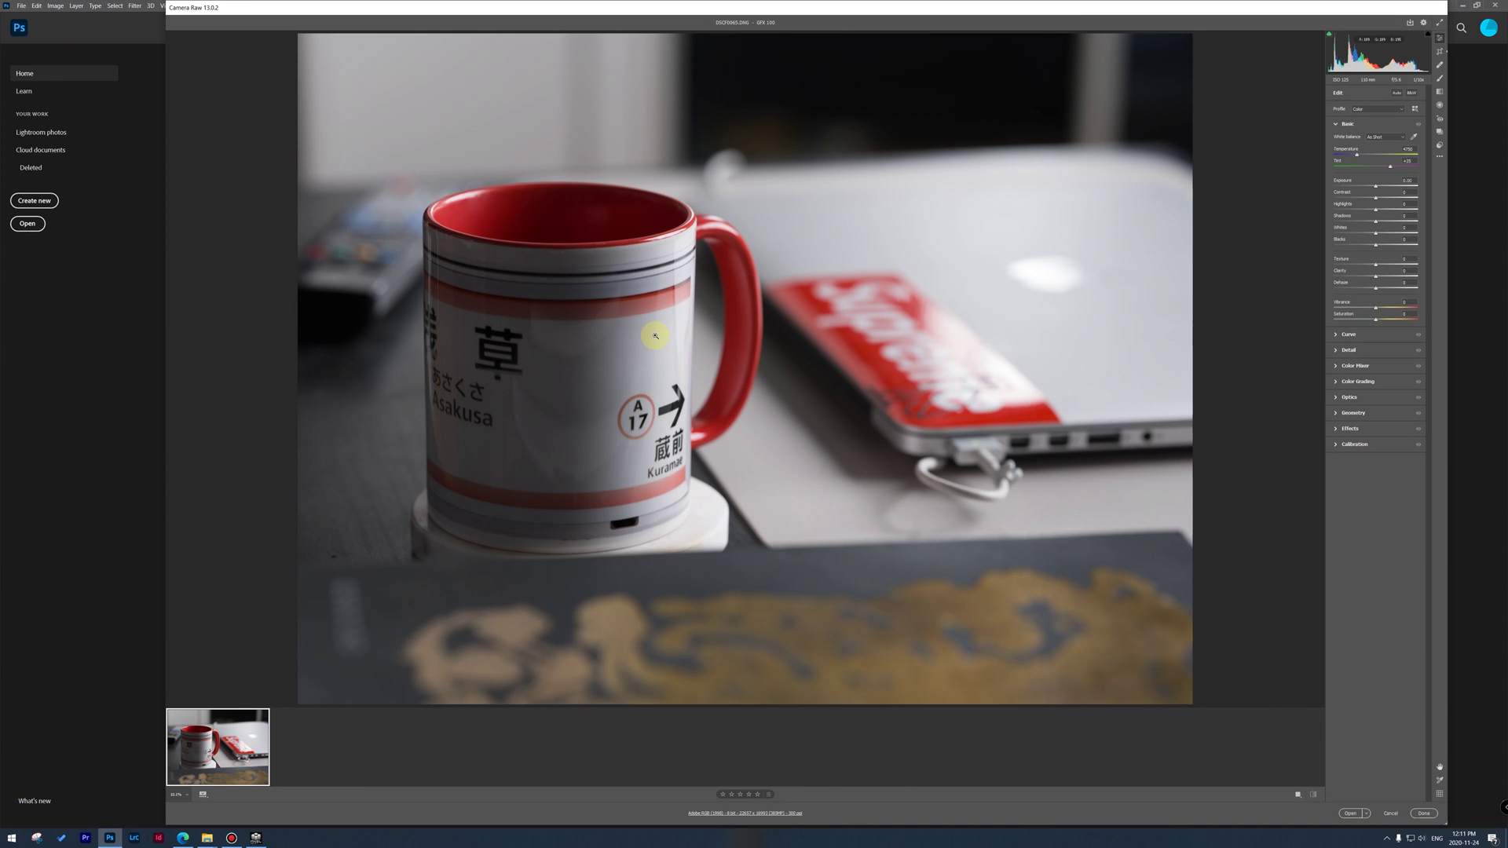
{"action": "mouse_move", "coordinate": [1375, 223]}
{"action": "left_mouse_down"}
{"action": "mouse_move", "coordinate": [1374, 210]}
{"action": "mouse_move", "coordinate": [1392, 221]}
{"action": "mouse_move", "coordinate": [1373, 222]}
{"action": "left_mouse_up"}
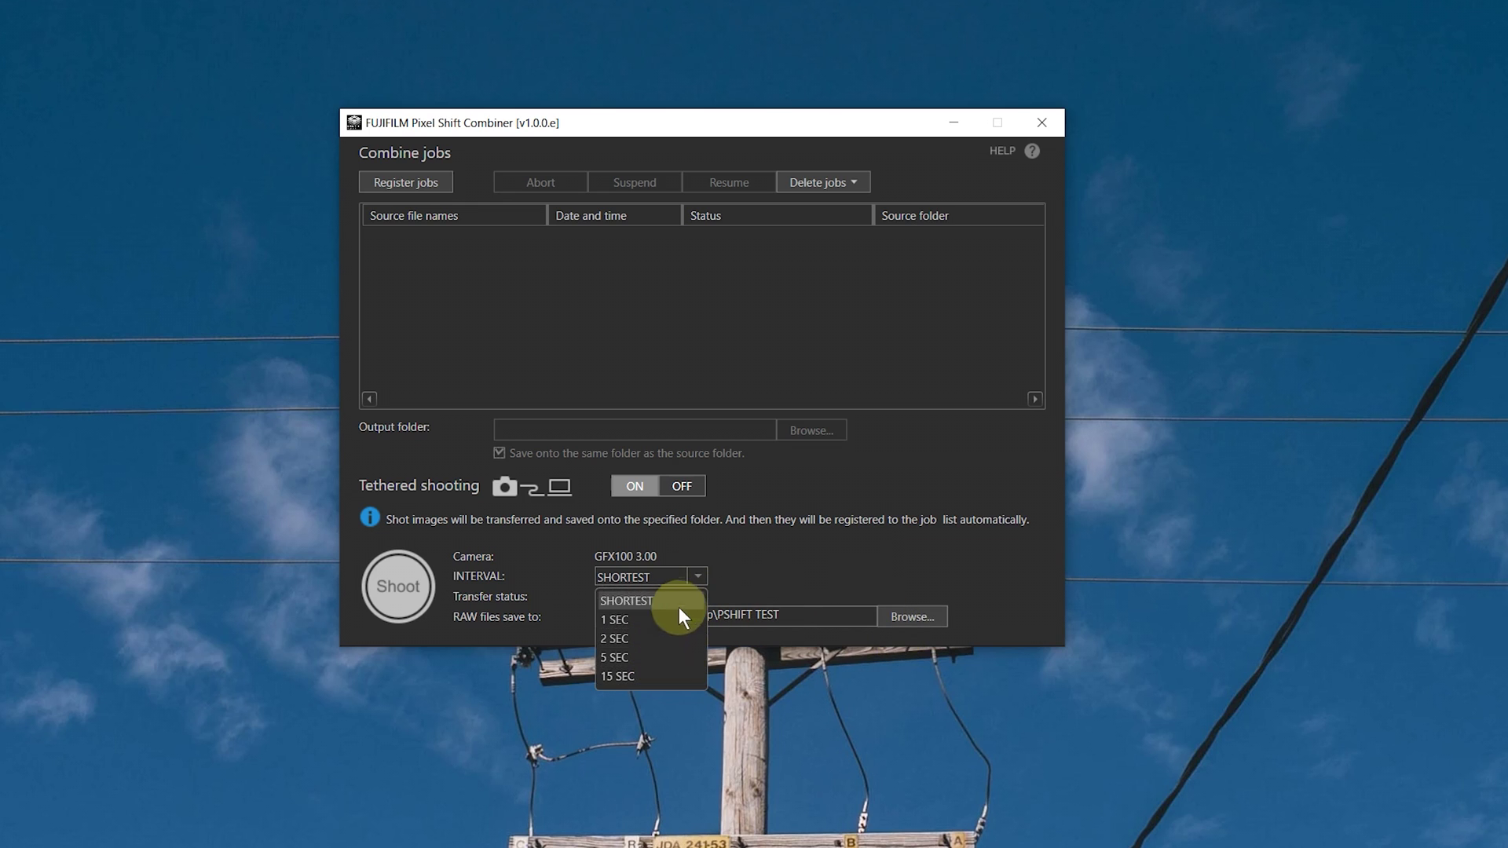
Shoot a tethered pixel shift series in Pixel Shift Combiner at the SHORTEST interval, and open DSCF0065.DNG from the PSHIFT TEST folder.
{"action": "left_click", "coordinate": [695, 575]}
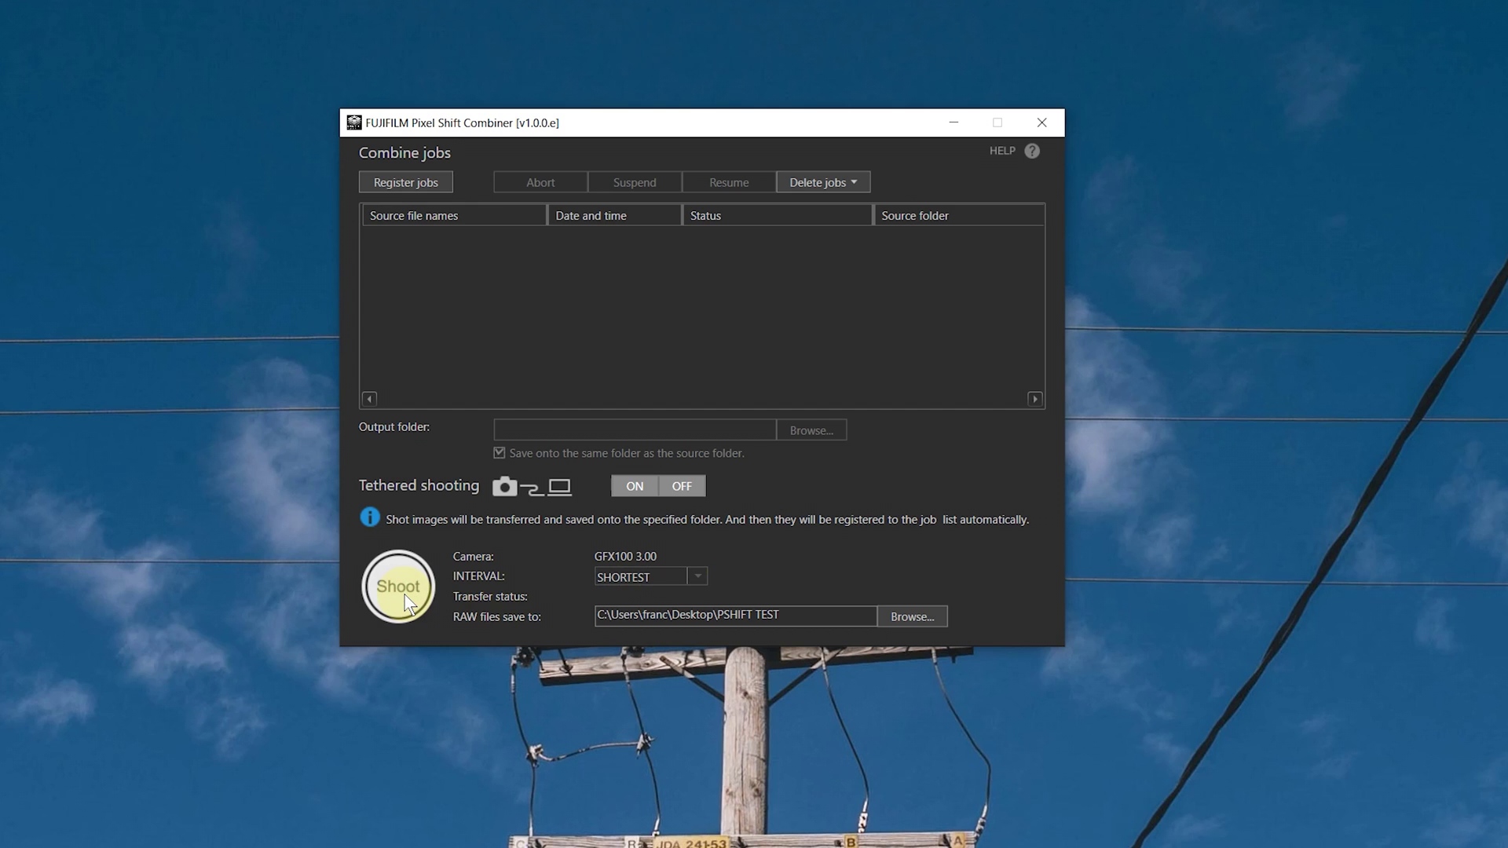
{"action": "left_click", "coordinate": [399, 587]}
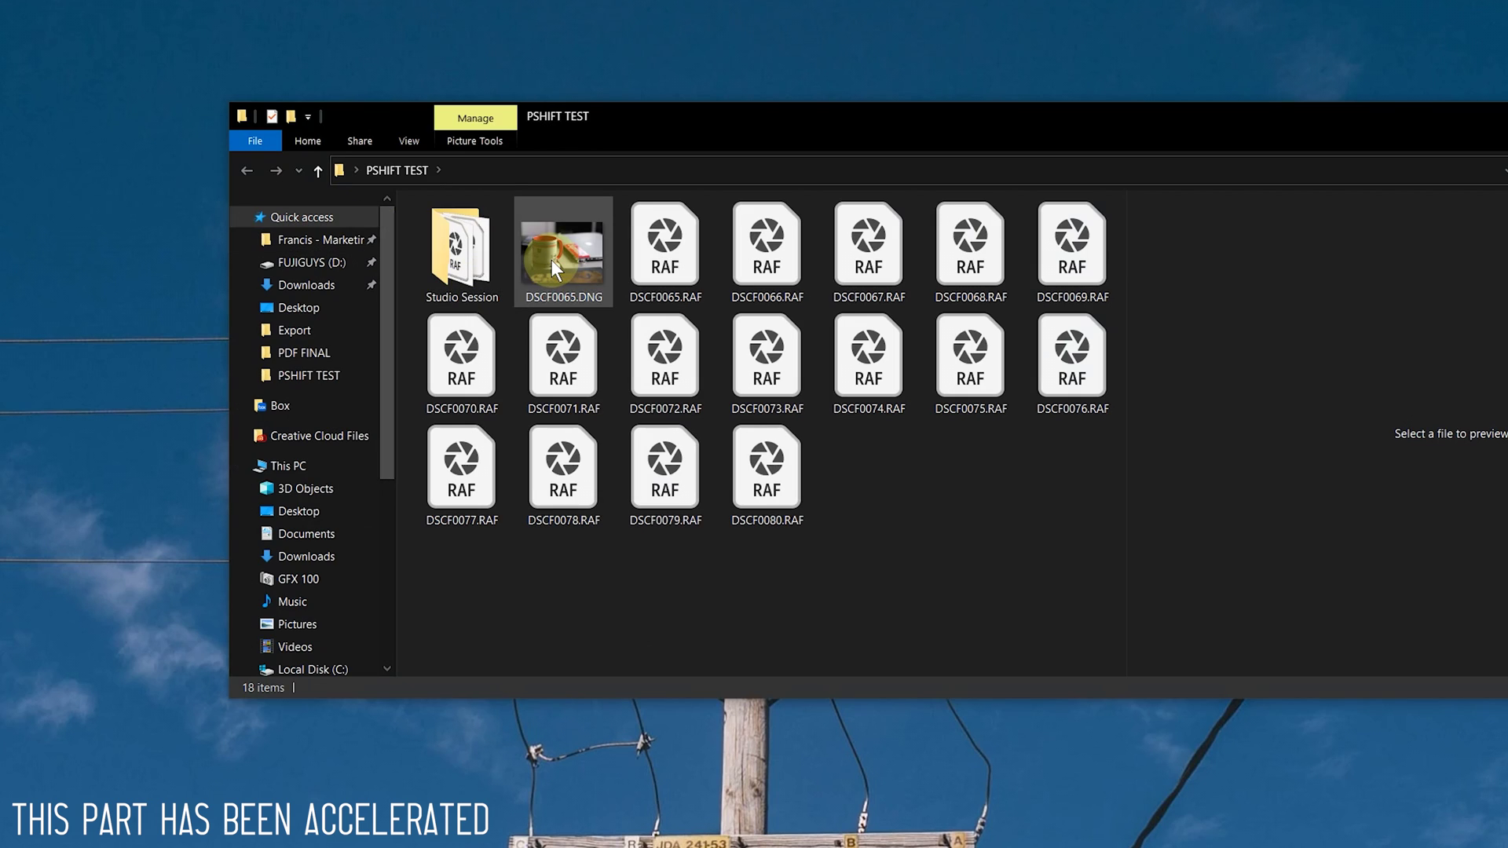
{"action": "left_click", "coordinate": [550, 260]}
{"action": "double_click", "coordinate": [550, 259]}
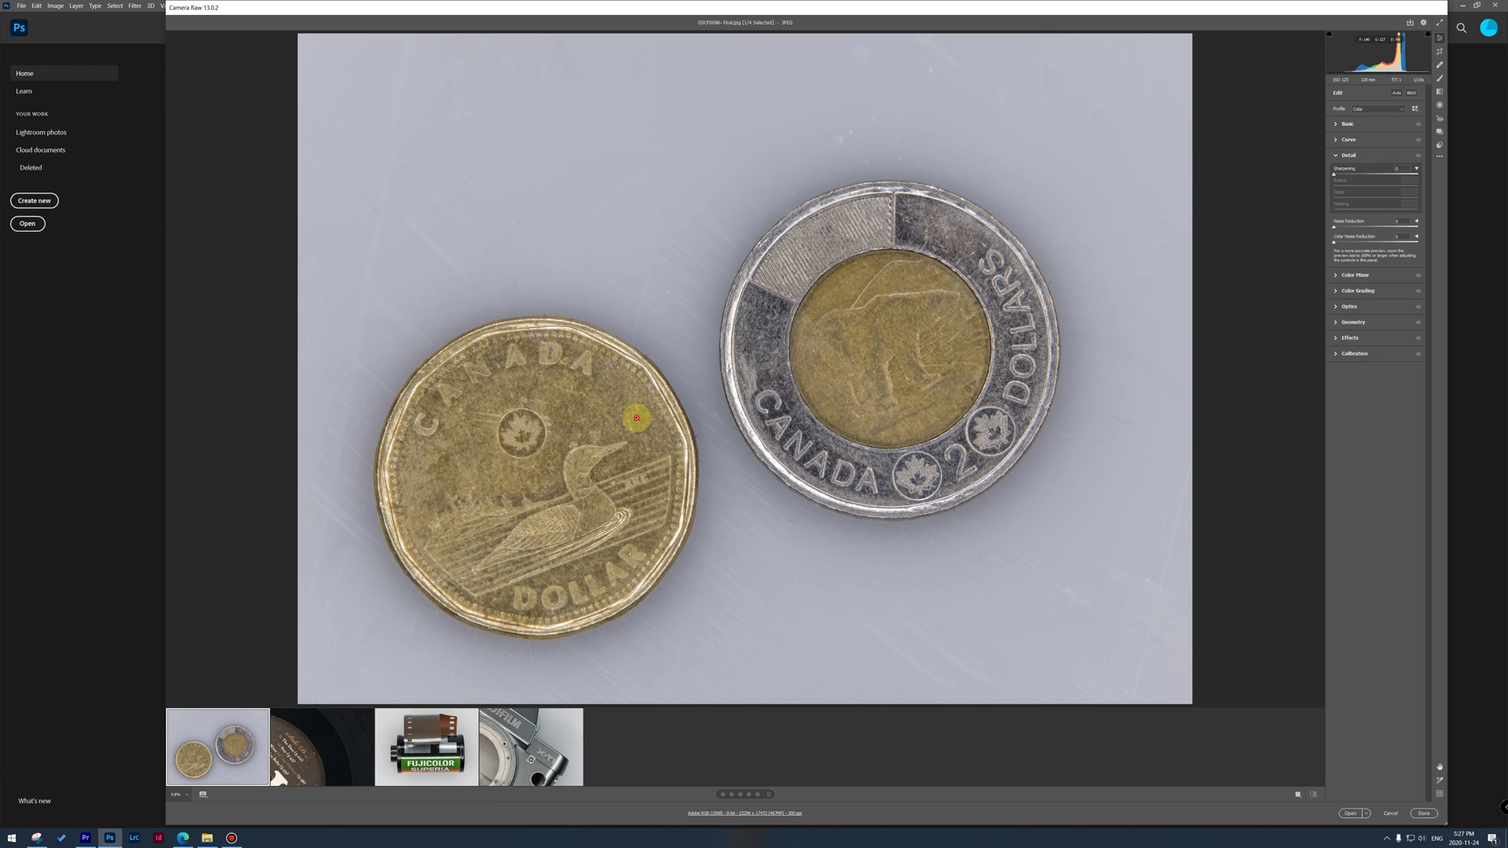
Examine the engraved details of both Canadian coins at 100% and 50% magnification in Camera Raw.
{"action": "left_click", "coordinate": [636, 418]}
{"action": "left_click_drag", "start_coordinate": [637, 556], "coordinate": [808, 151]}
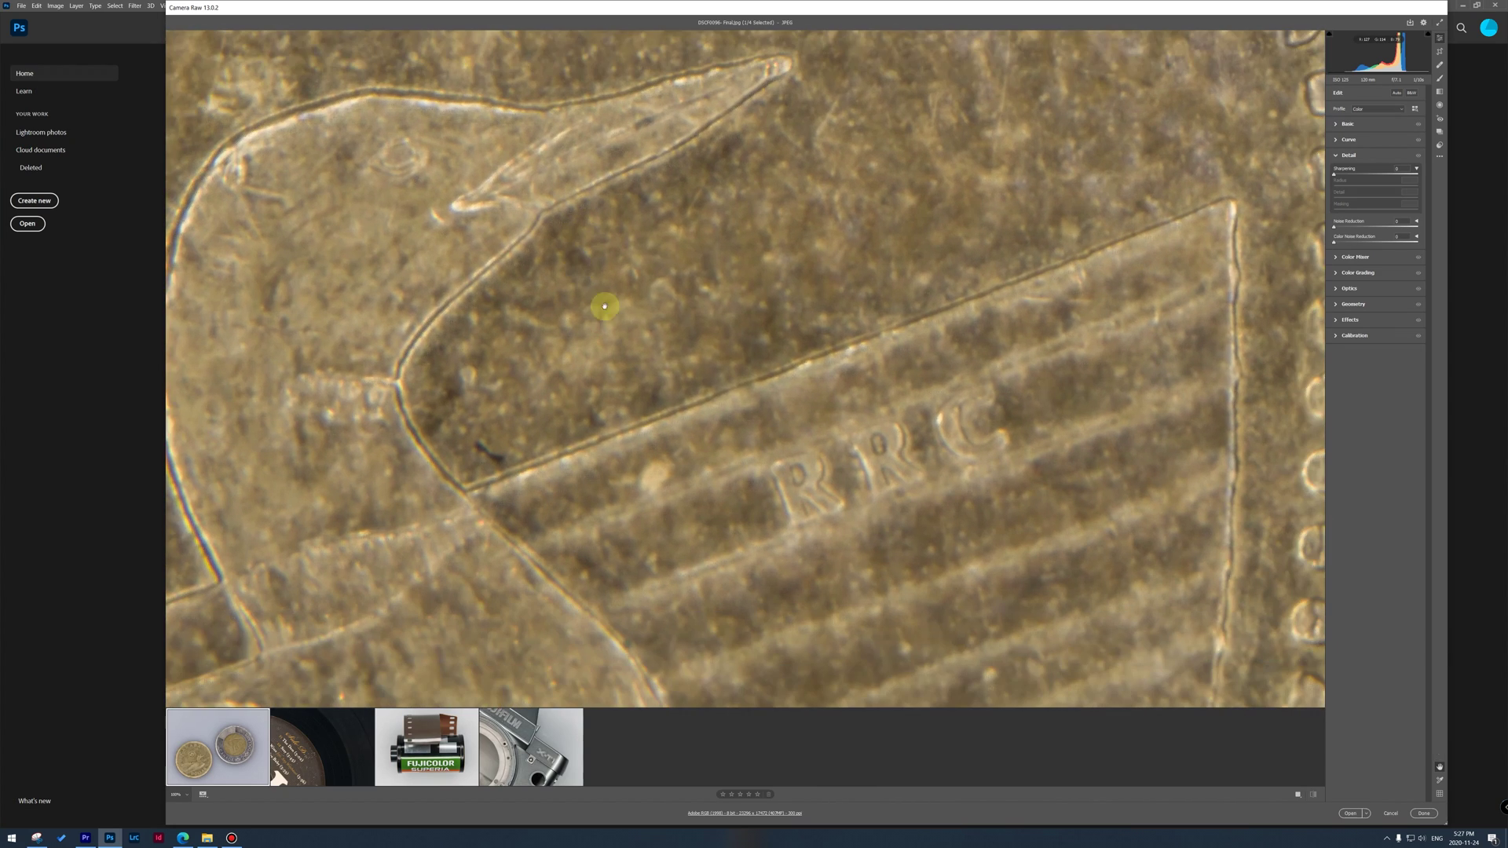
{"action": "right_click", "coordinate": [638, 230]}
{"action": "mouse_move", "coordinate": [707, 253]}
{"action": "left_click", "coordinate": [809, 292]}
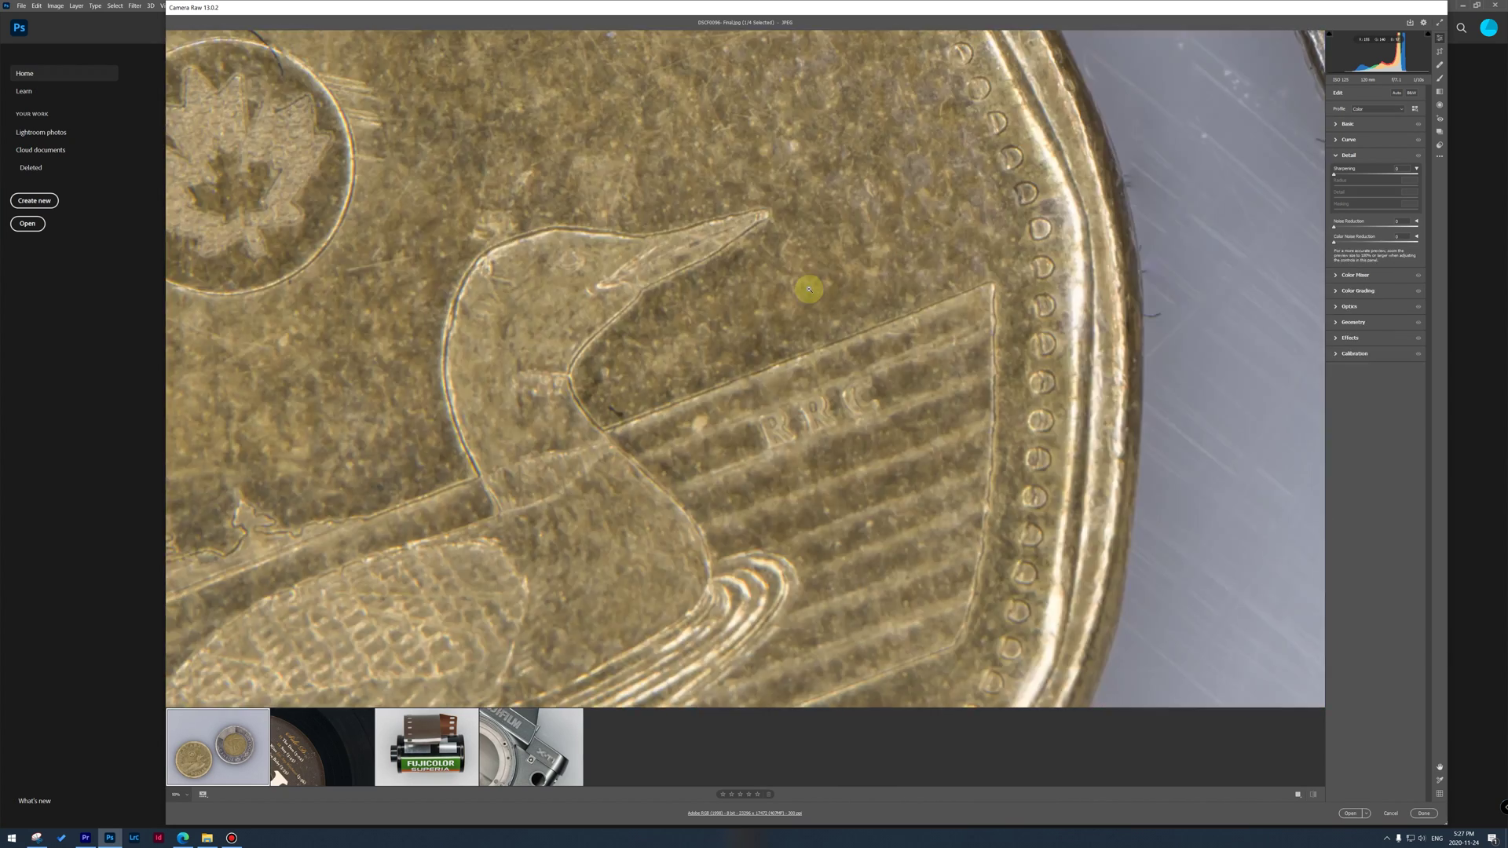
{"action": "left_click_drag", "start_coordinate": [883, 274], "coordinate": [471, 440]}
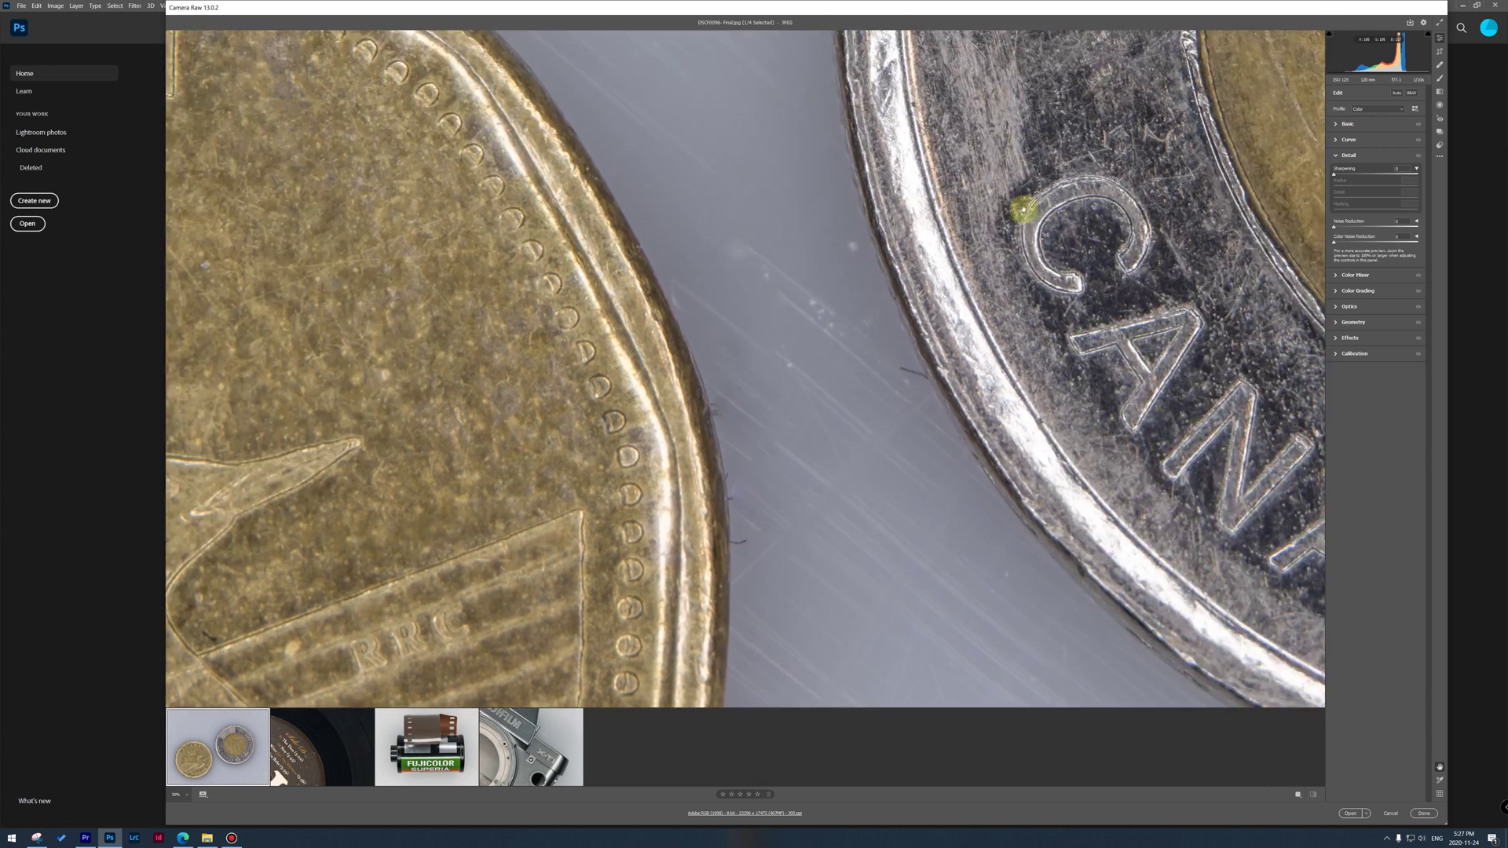
{"action": "left_click_drag", "start_coordinate": [1016, 209], "coordinate": [351, 463]}
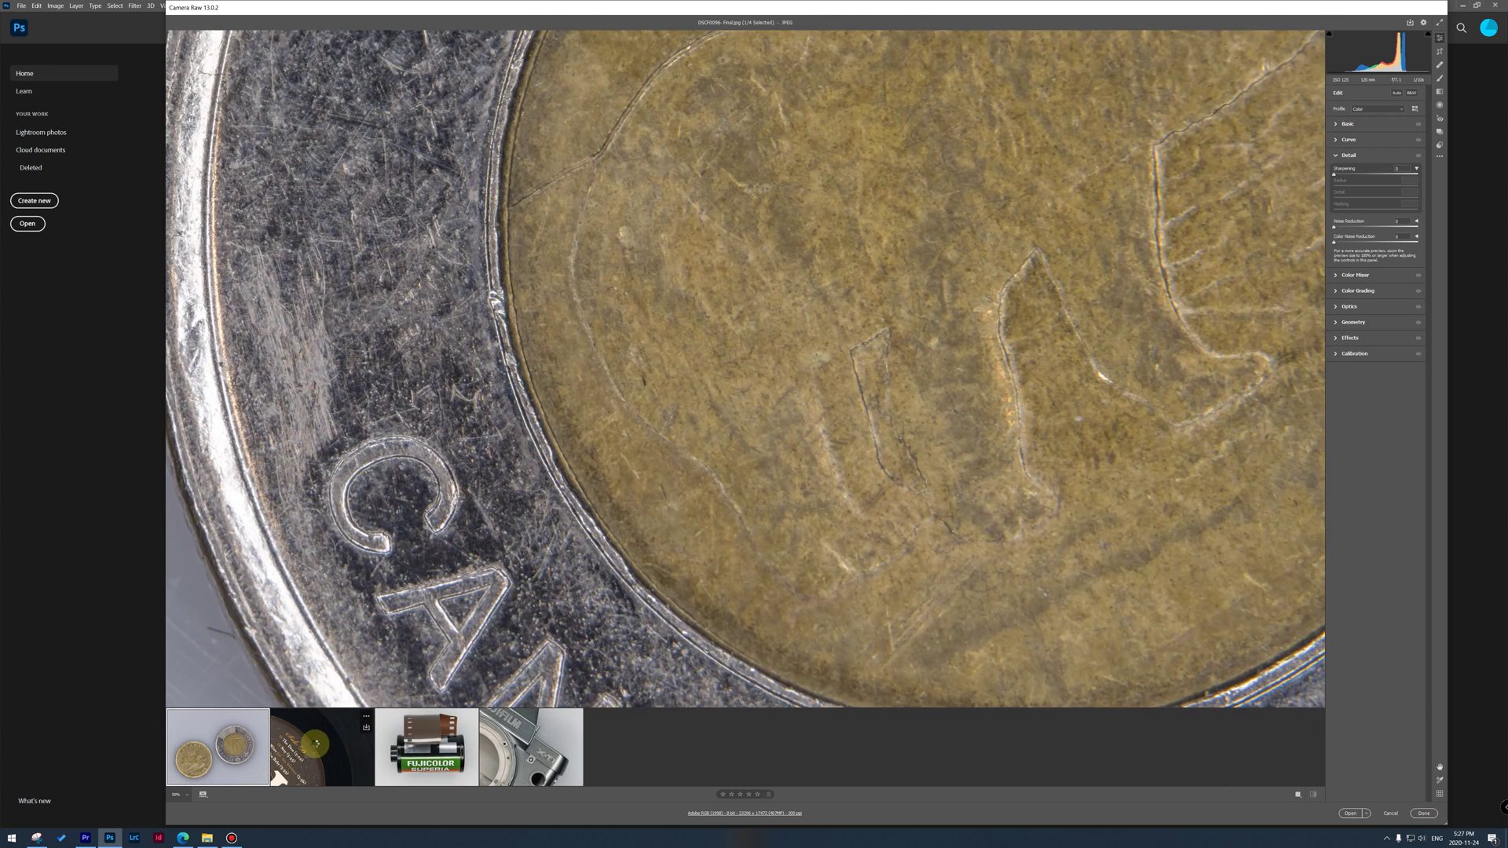
Examine the printed track times on the vinyl record label up close, and return to the full image.
{"action": "left_click", "coordinate": [314, 743]}
{"action": "right_click", "coordinate": [492, 473]}
{"action": "left_click", "coordinate": [767, 367]}
{"action": "left_click_drag", "start_coordinate": [876, 447], "coordinate": [784, 389]}
{"action": "right_click", "coordinate": [787, 283]}
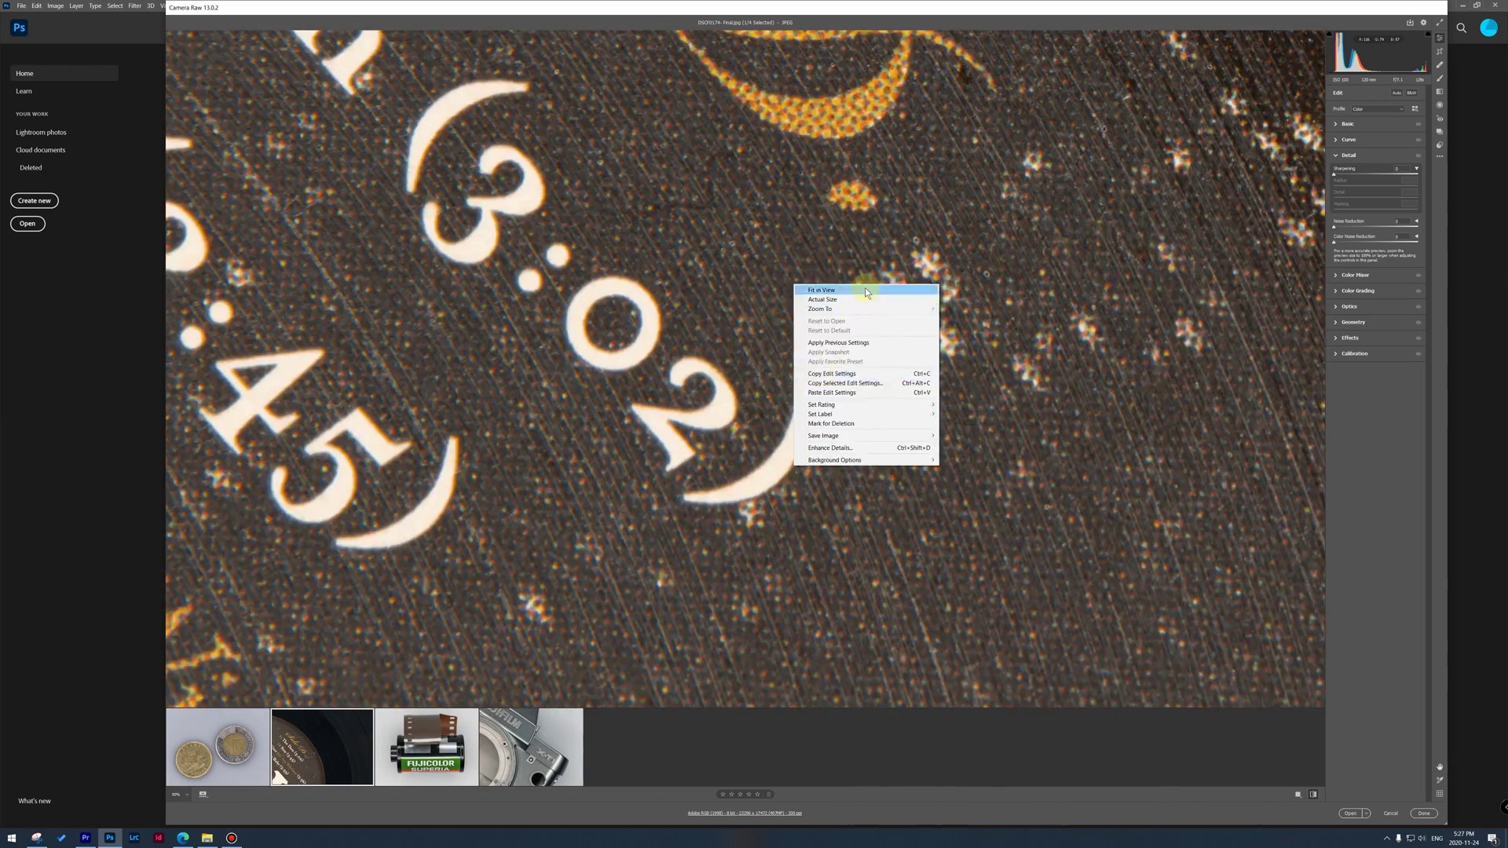
{"action": "left_click", "coordinate": [865, 287]}
Examine the Fujicolor lettering on the film canister photo at 100%, and return to the full image.
{"action": "left_click", "coordinate": [430, 752]}
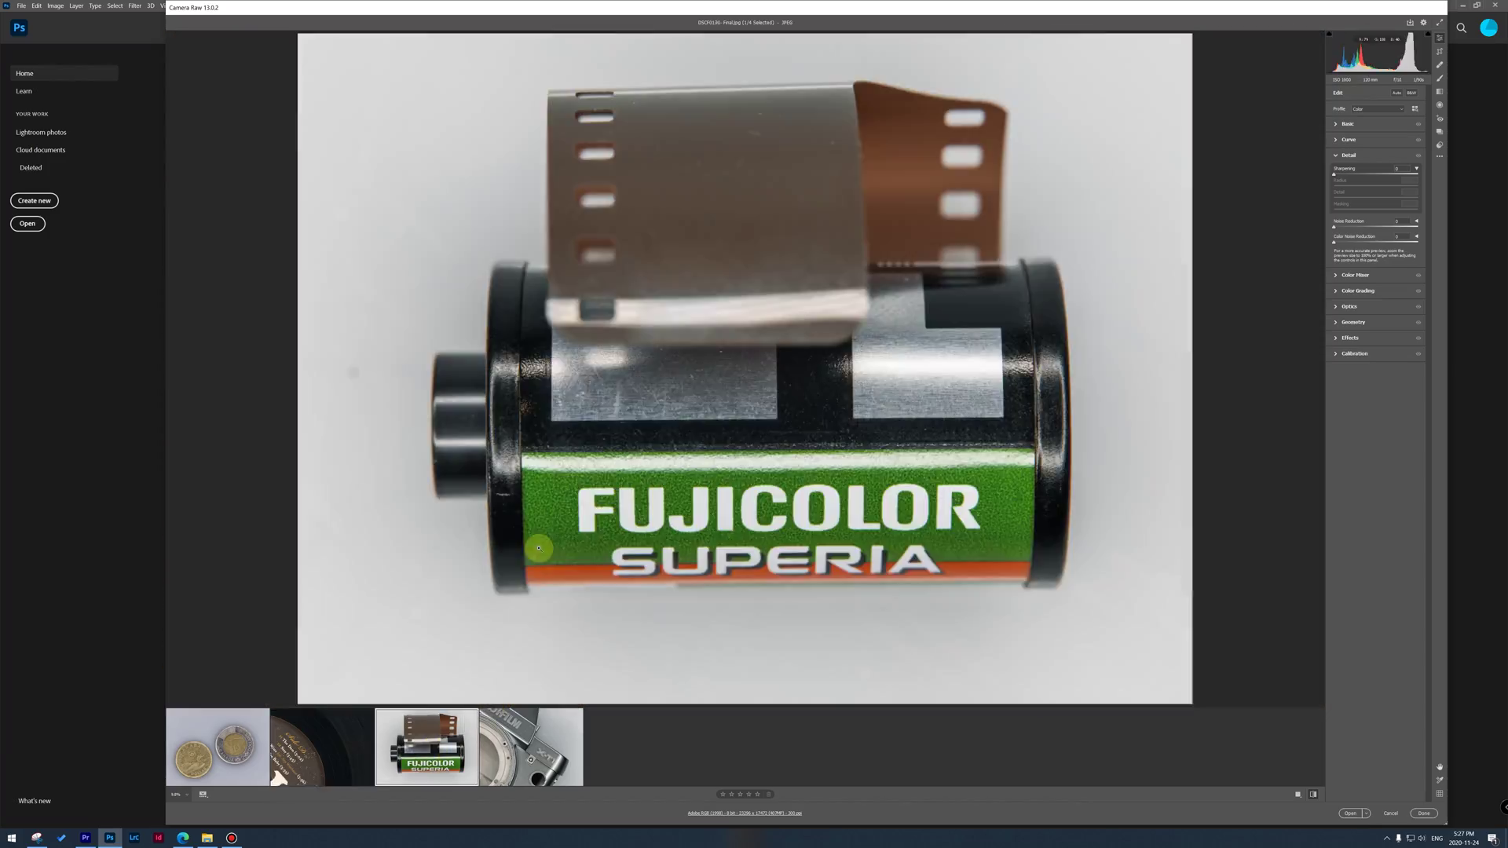
{"action": "right_click", "coordinate": [633, 468]}
{"action": "mouse_move", "coordinate": [691, 400]}
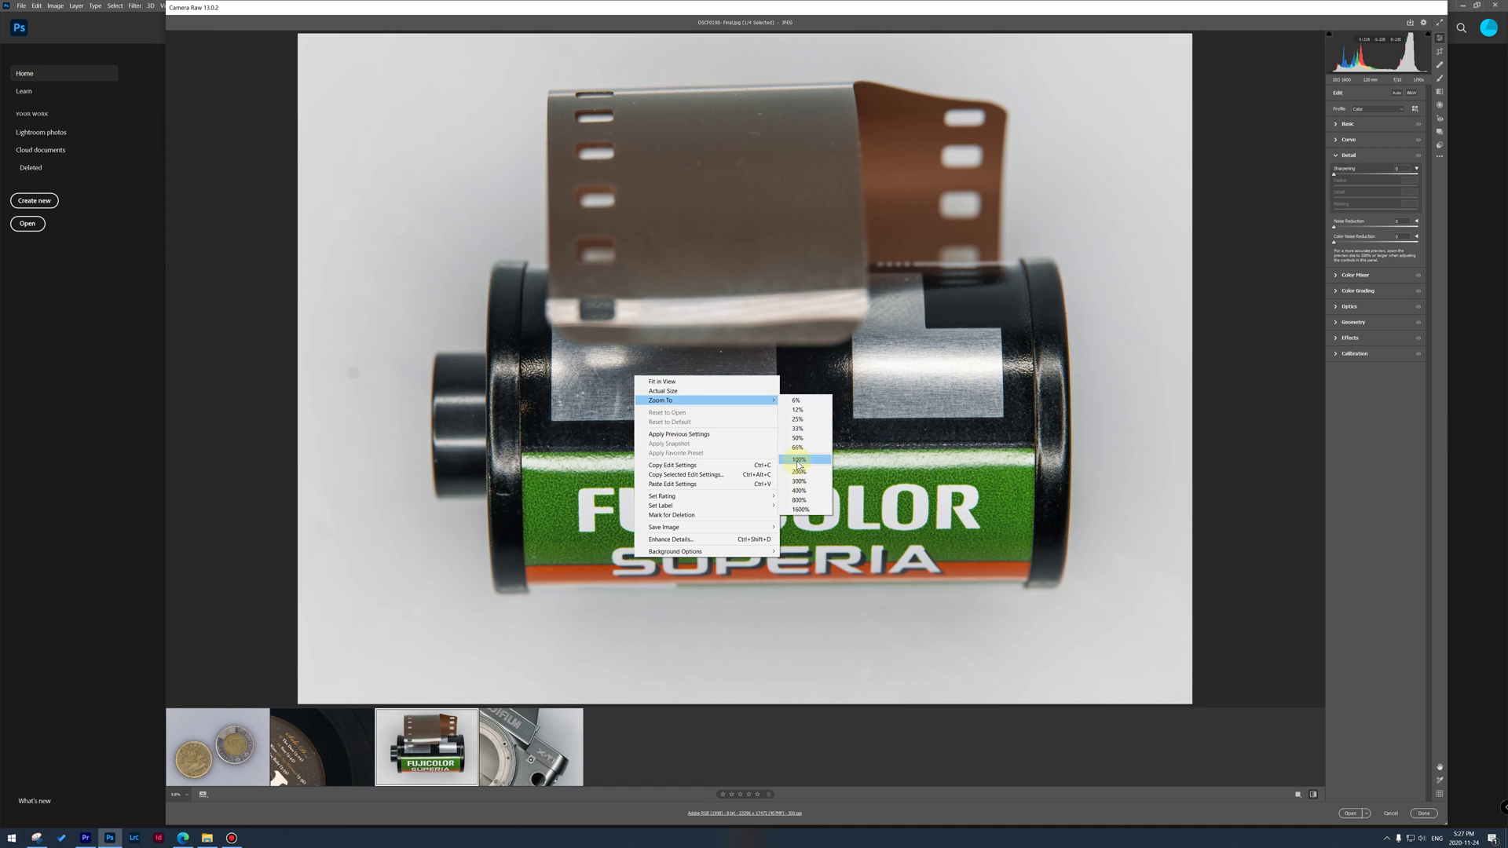
{"action": "left_click", "coordinate": [793, 464]}
{"action": "left_click_drag", "start_coordinate": [649, 297], "coordinate": [885, 386]}
{"action": "right_click", "coordinate": [813, 391]}
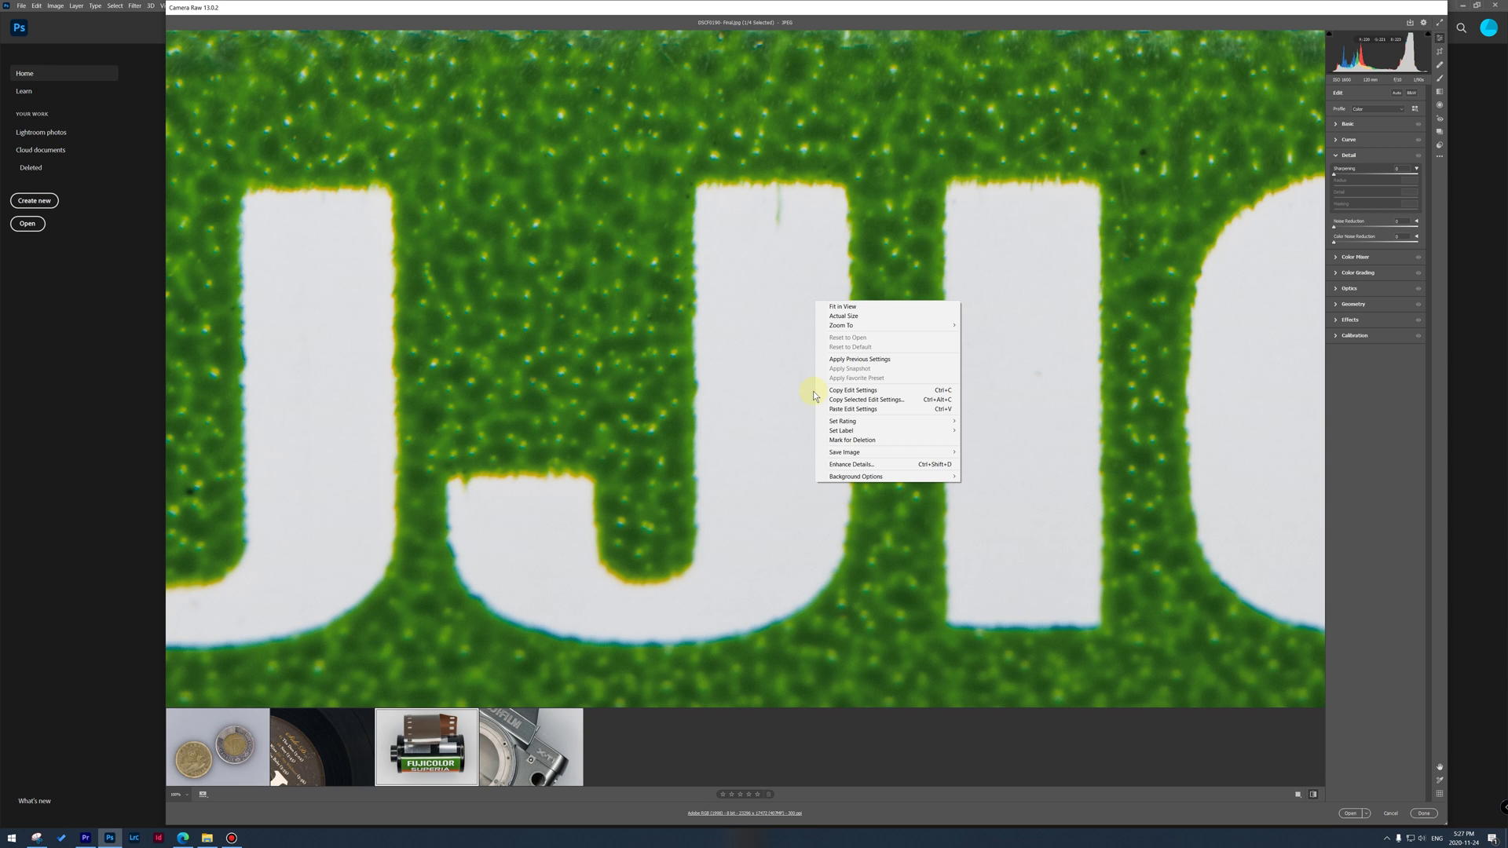
{"action": "left_click", "coordinate": [938, 306]}
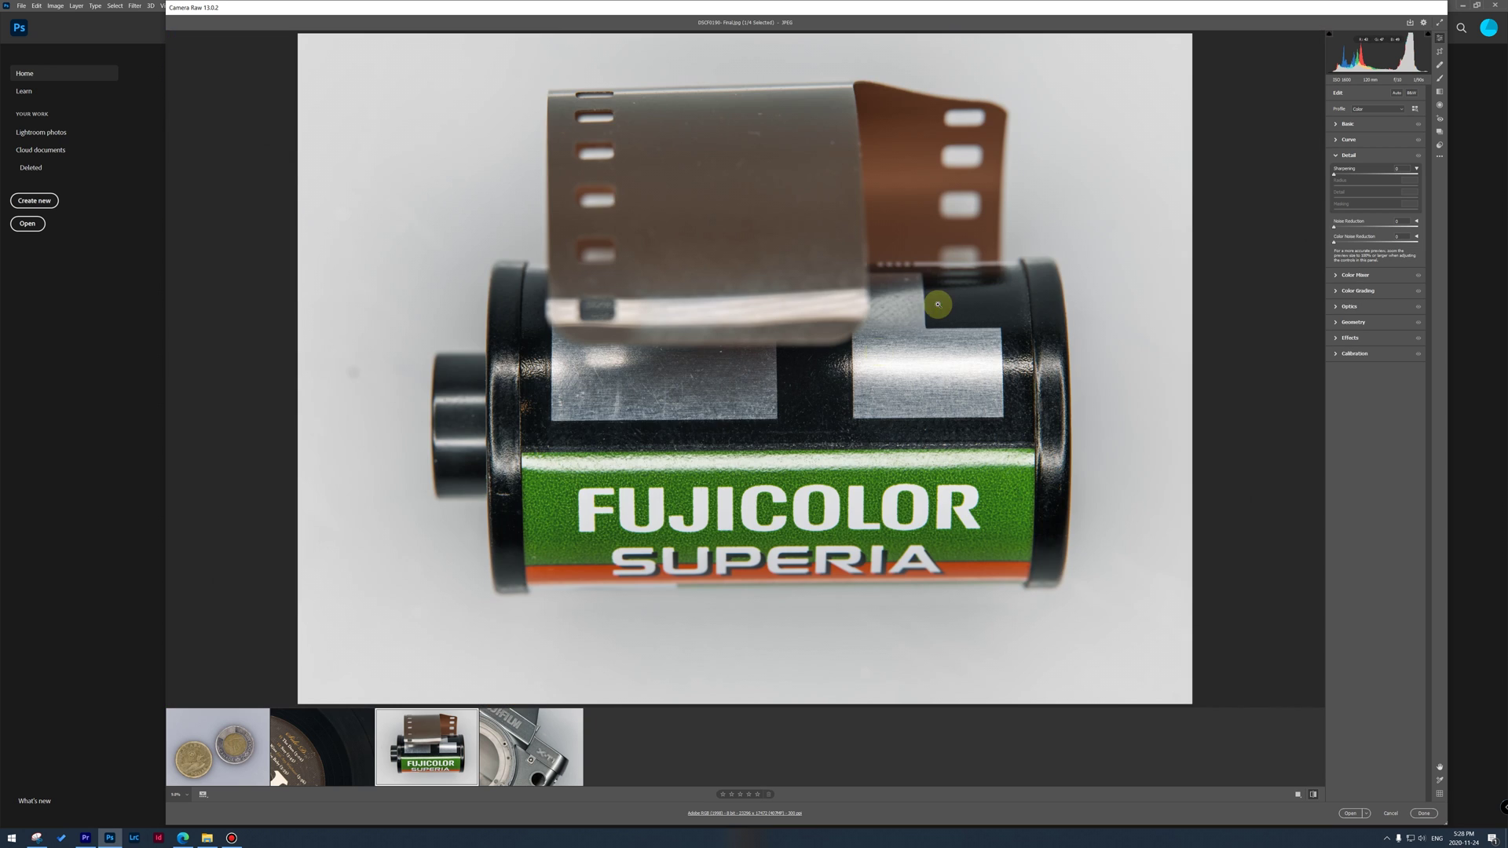
Examine the X-T1 engraving in the camera body photo up close, and return to the full image.
{"action": "left_click", "coordinate": [539, 736]}
{"action": "right_click", "coordinate": [841, 340]}
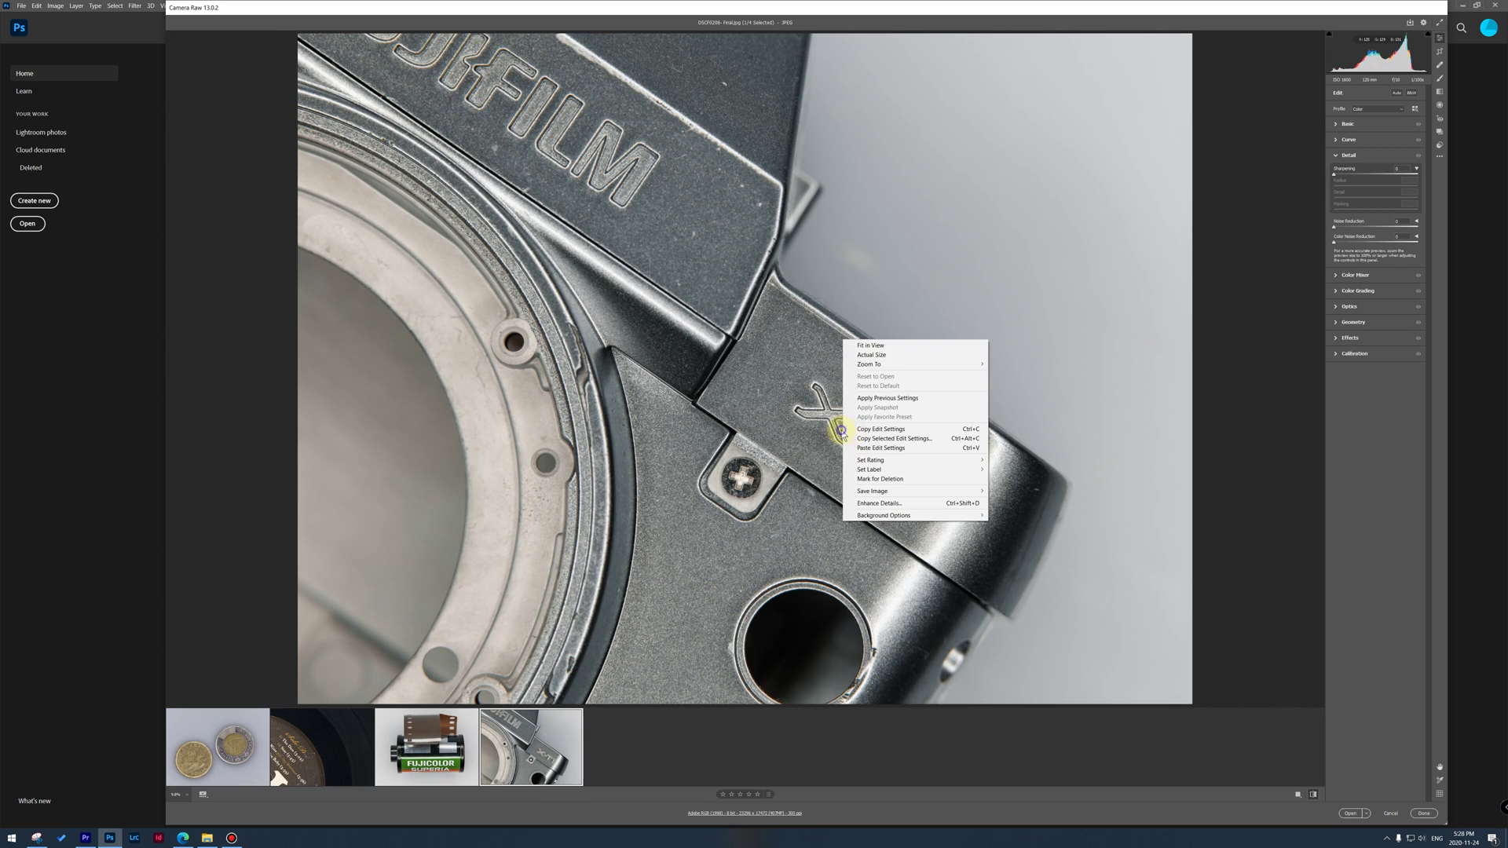
{"action": "mouse_move", "coordinate": [903, 364]}
{"action": "left_click", "coordinate": [1012, 404]}
{"action": "left_click_drag", "start_coordinate": [639, 331], "coordinate": [742, 389]}
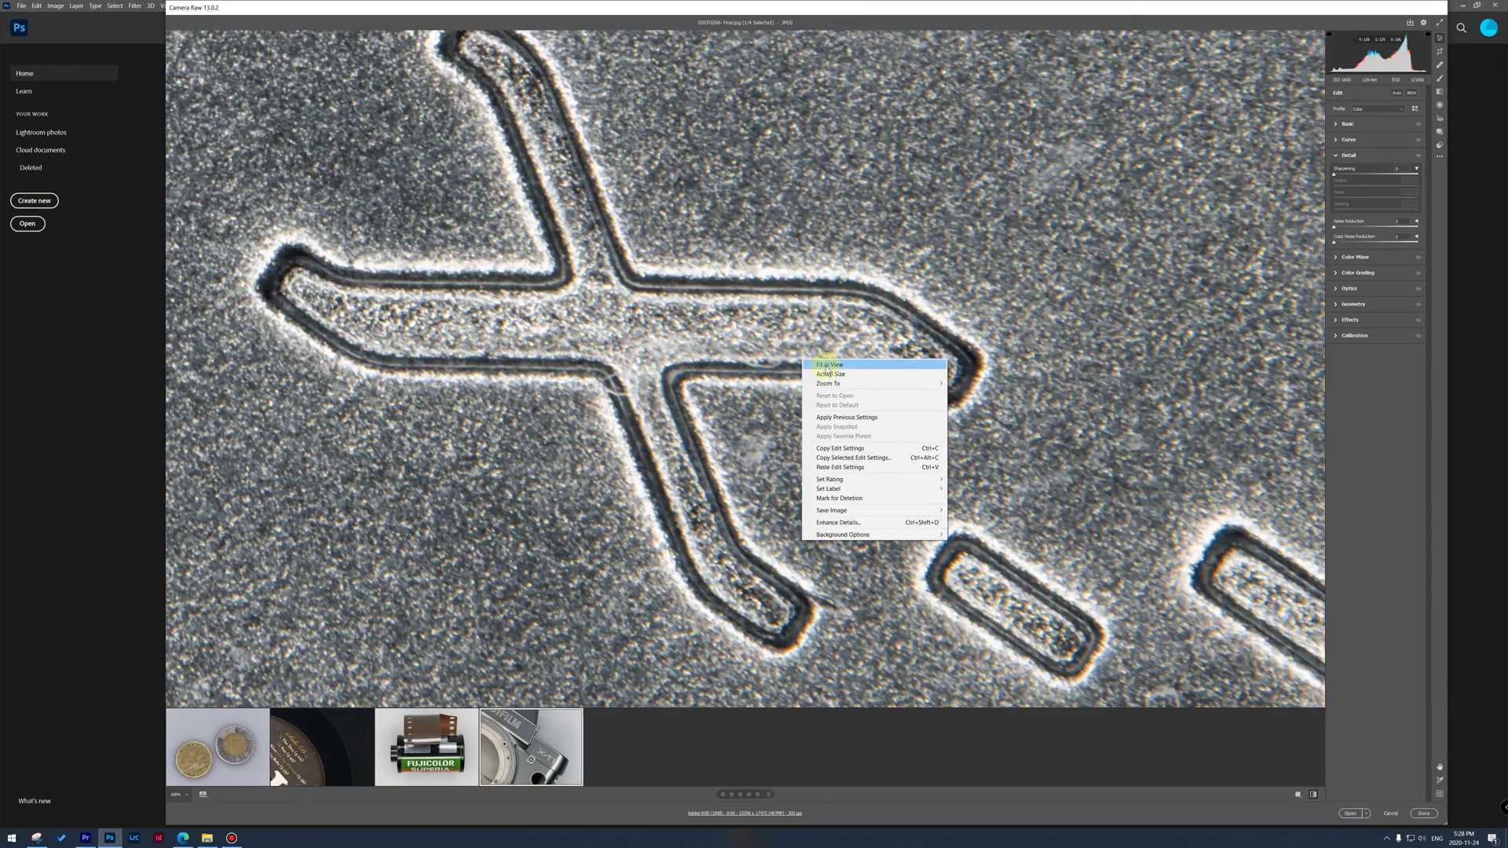
{"action": "left_click", "coordinate": [826, 365]}
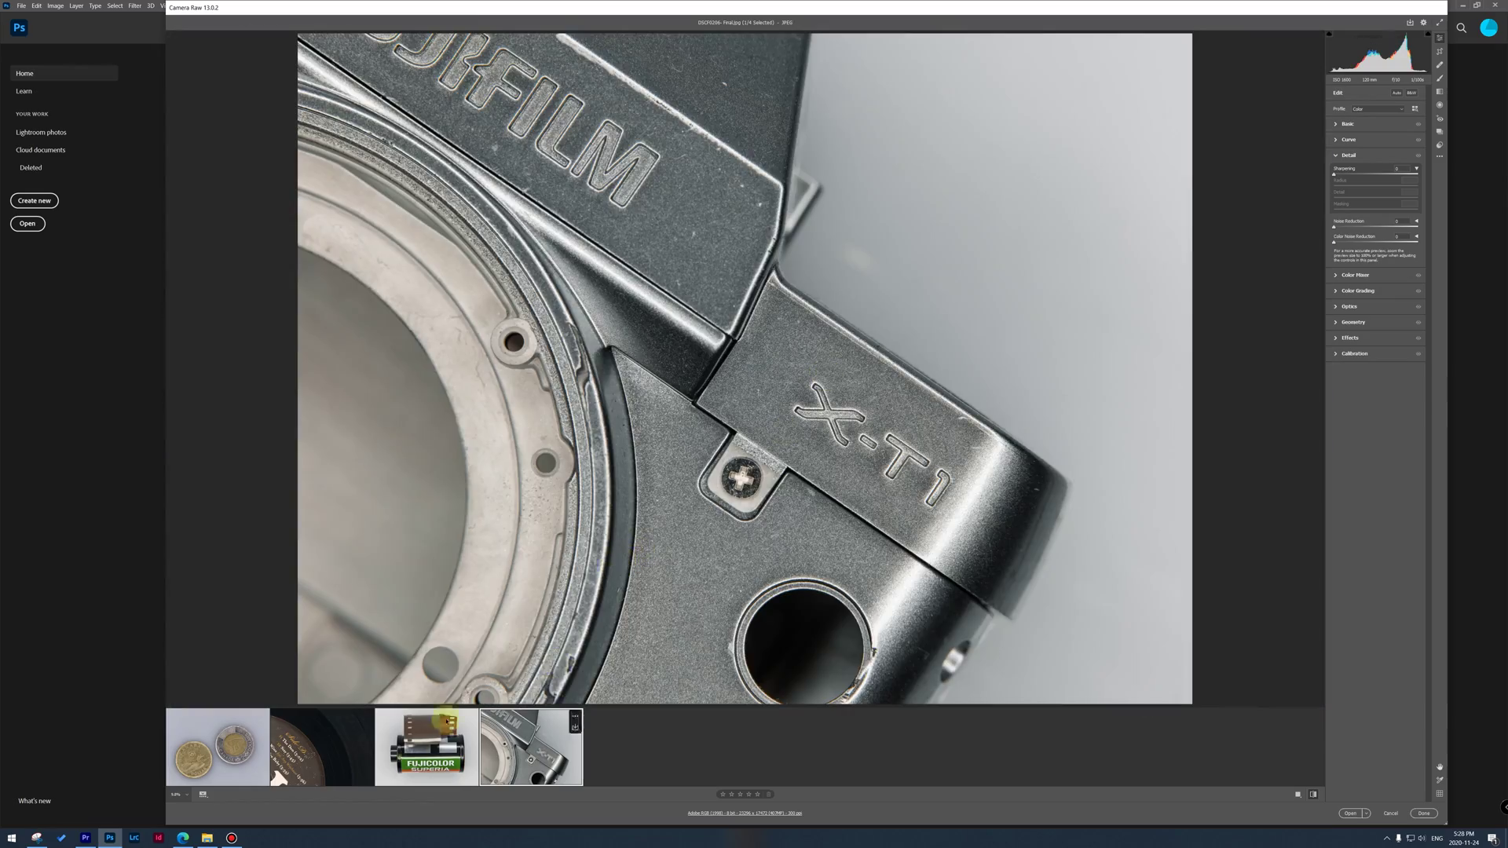
Go back through the film canister and vinyl record photos at full view.
{"action": "left_click", "coordinate": [447, 720]}
{"action": "left_click", "coordinate": [329, 755]}
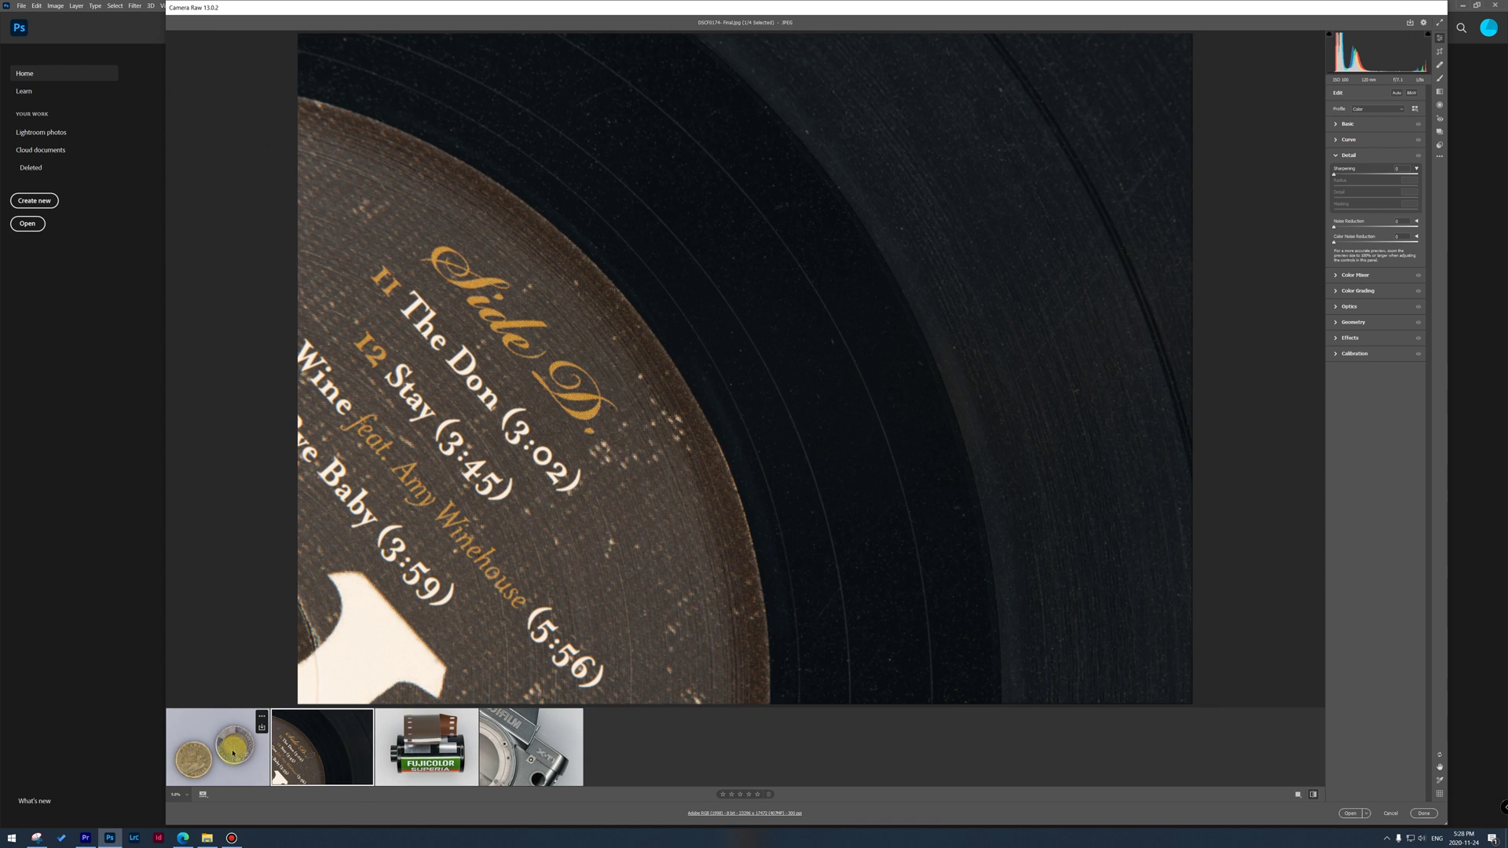